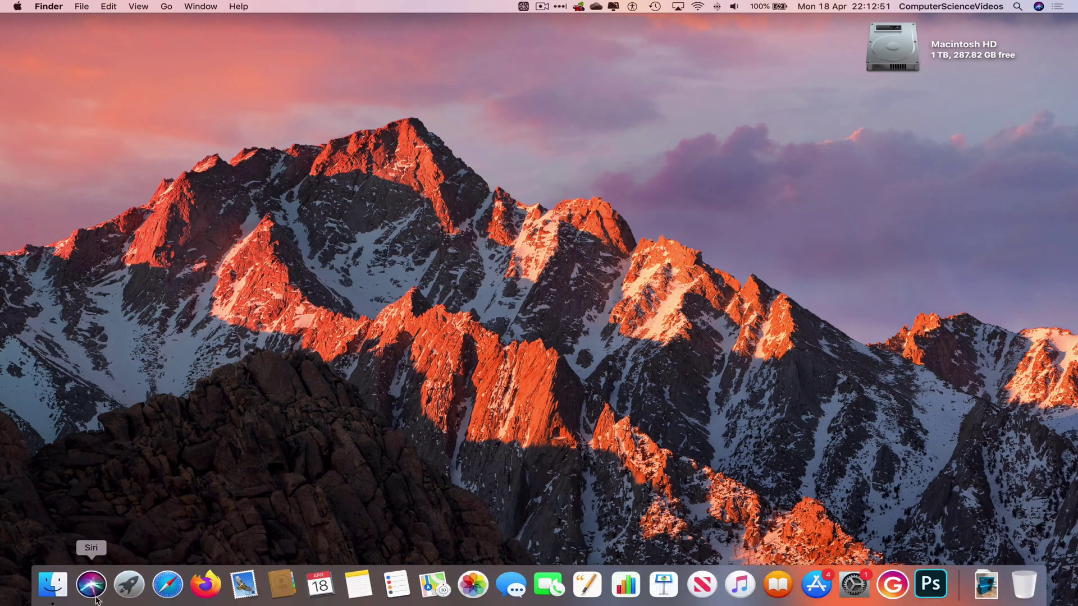
Launch Outlook from the Mac Office 2019 group in Launchpad.
left_click(129, 585)
left_click(423, 441)
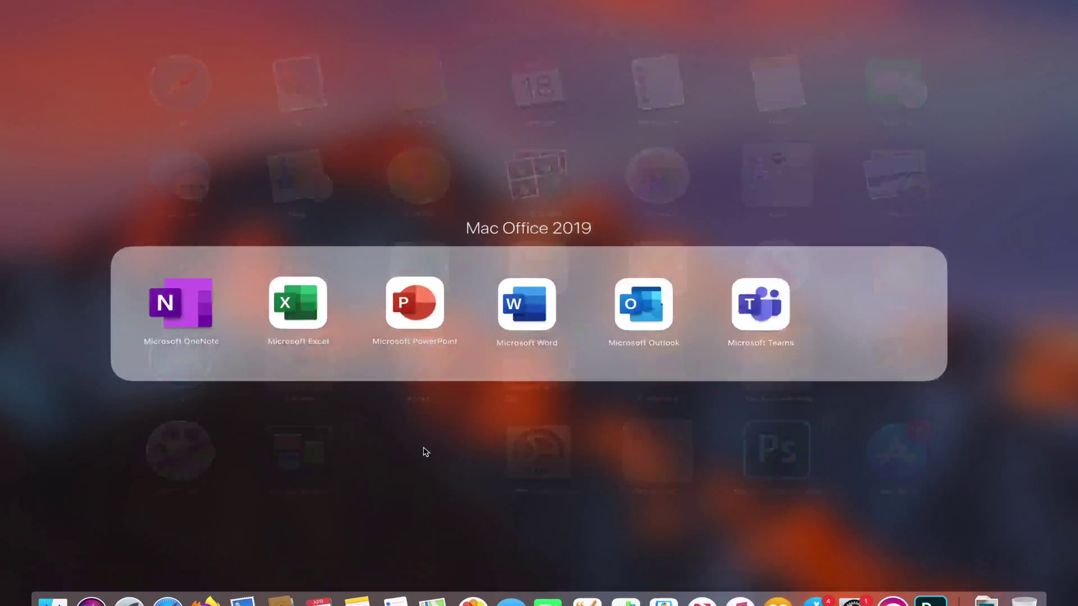
left_click(655, 293)
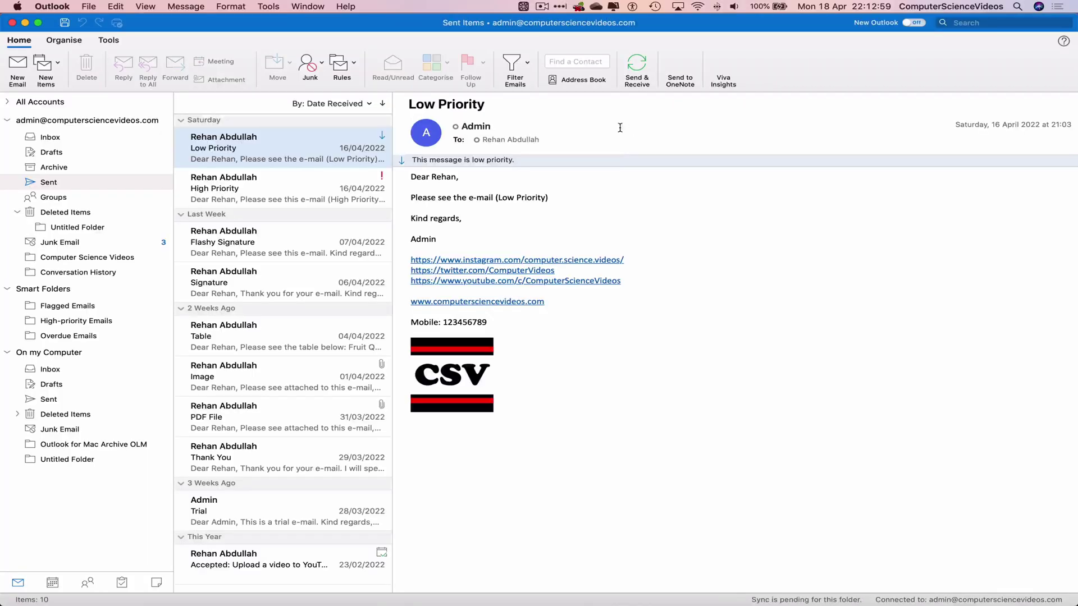
Start a new blank email from the Inbox, then minimize the message window.
left_click(65, 142)
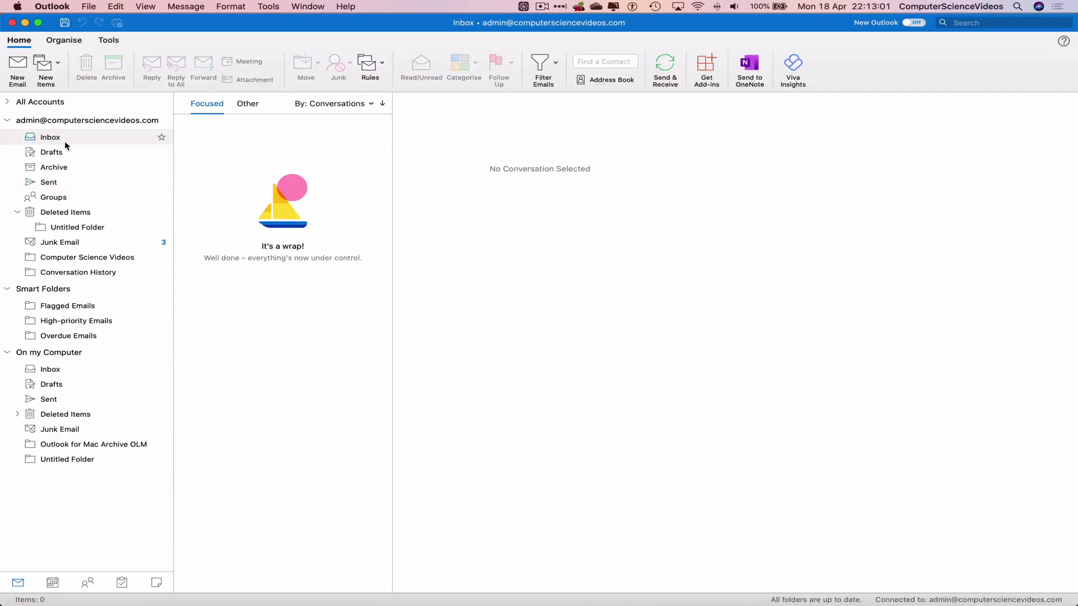
left_click(18, 68)
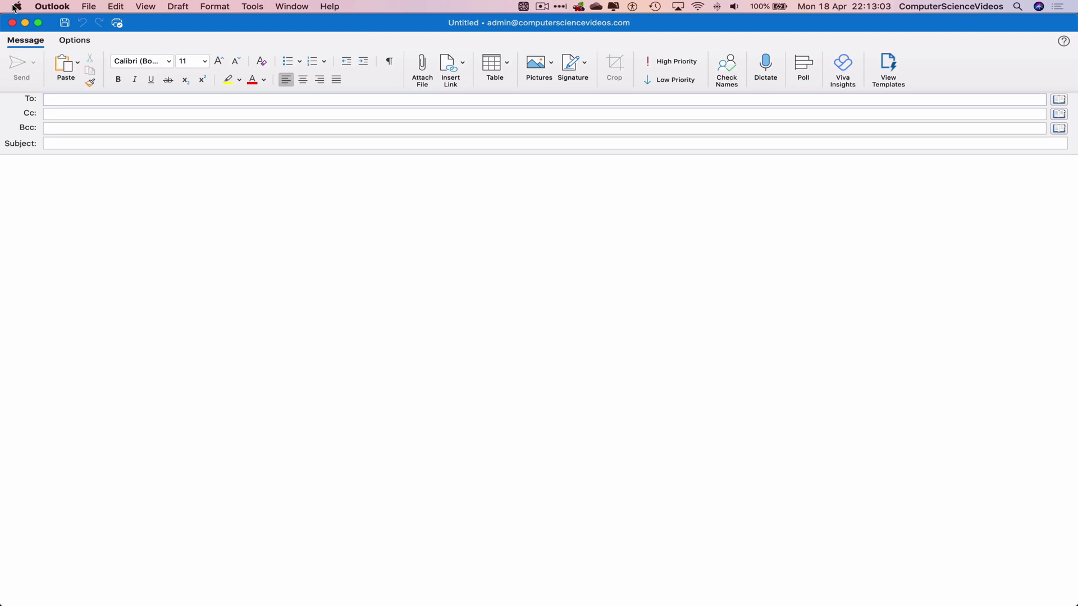
left_click(26, 23)
Minimize the main Outlook window and open Movies > Videos in a new Finder window.
left_click(25, 23)
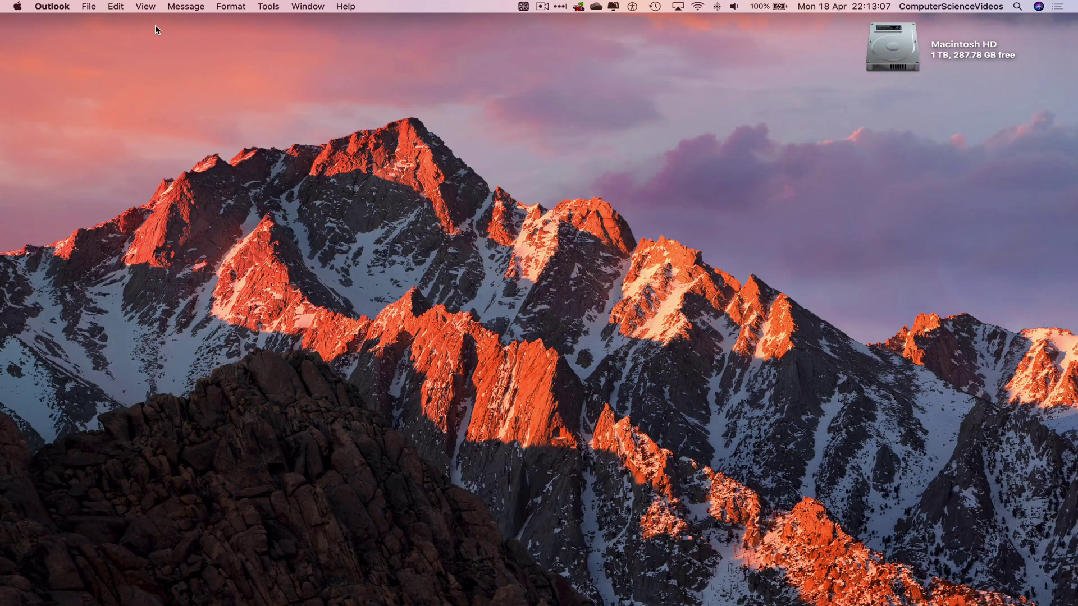
mouse_move(185, 602)
left_click(38, 600)
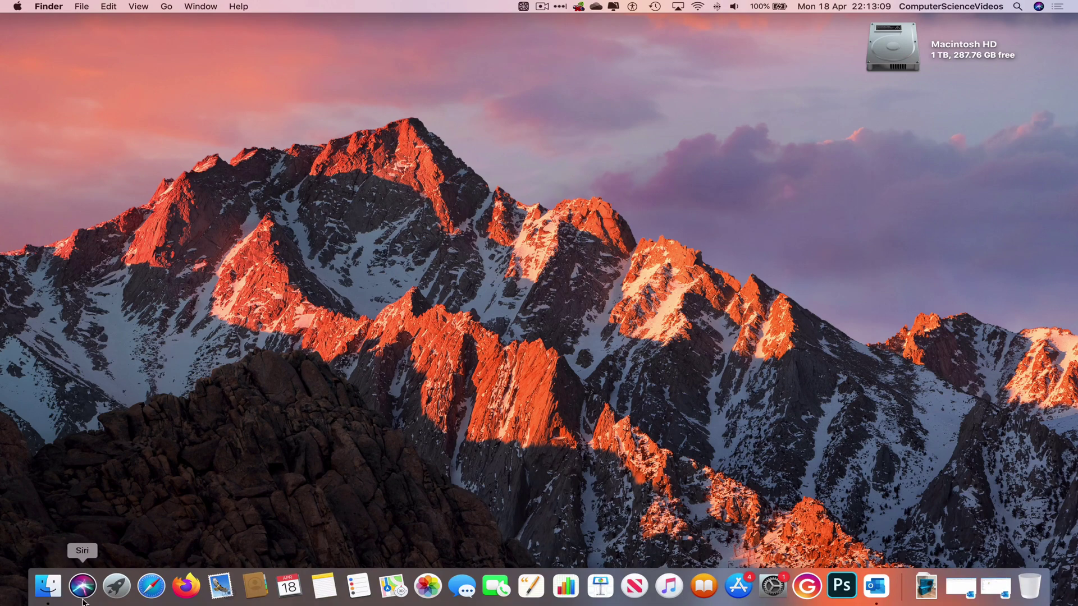
left_click(39, 195)
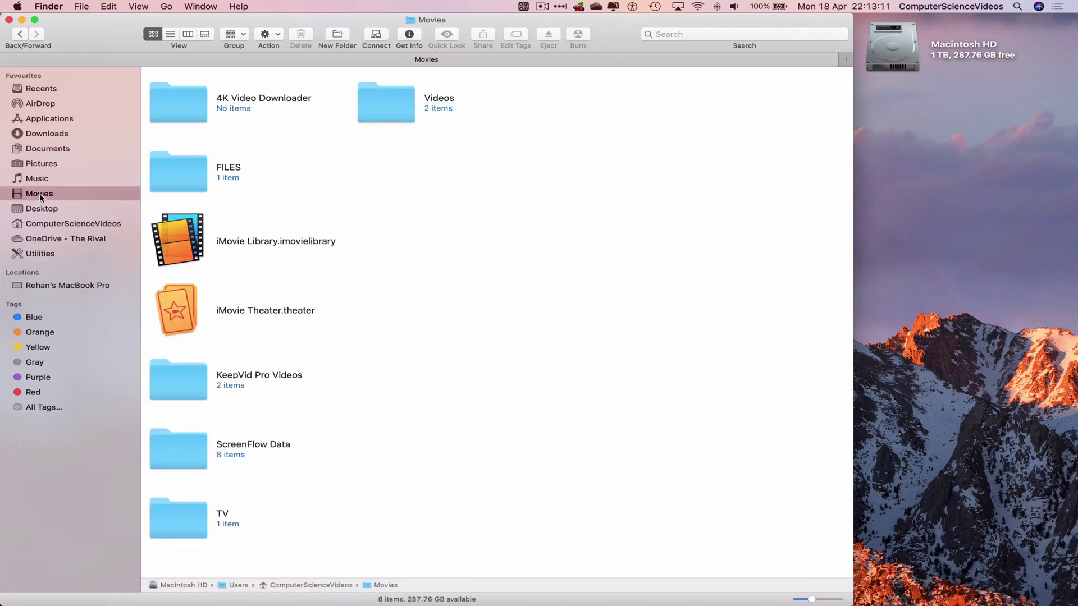
double_click(402, 95)
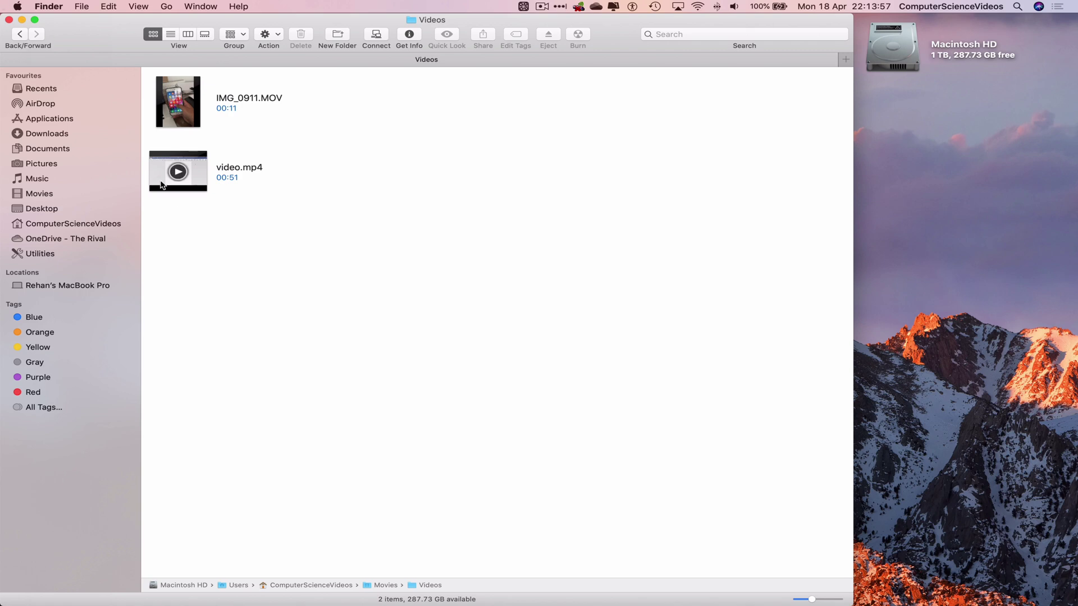
View the Get Info details of IMG_0911.MOV and video.mp4, then close them.
right_click(199, 98)
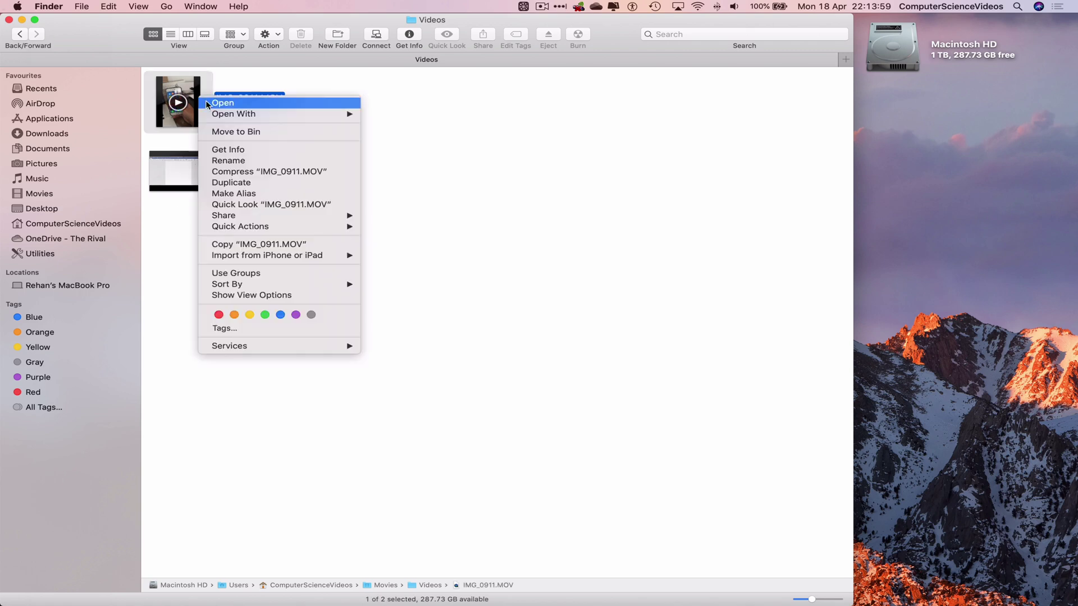
left_click(254, 149)
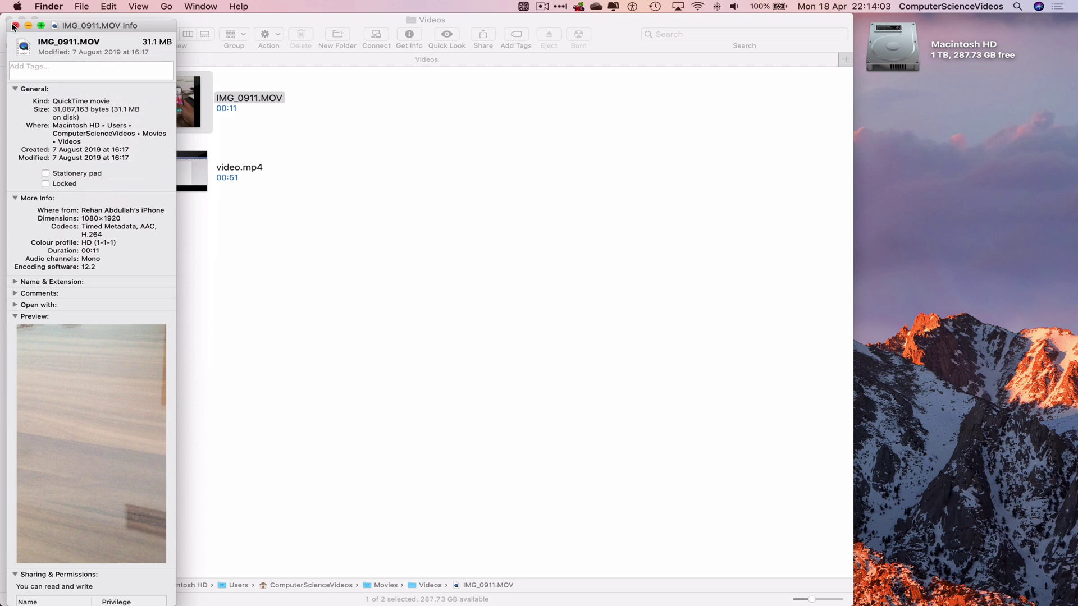
left_click(14, 25)
left_click(284, 144)
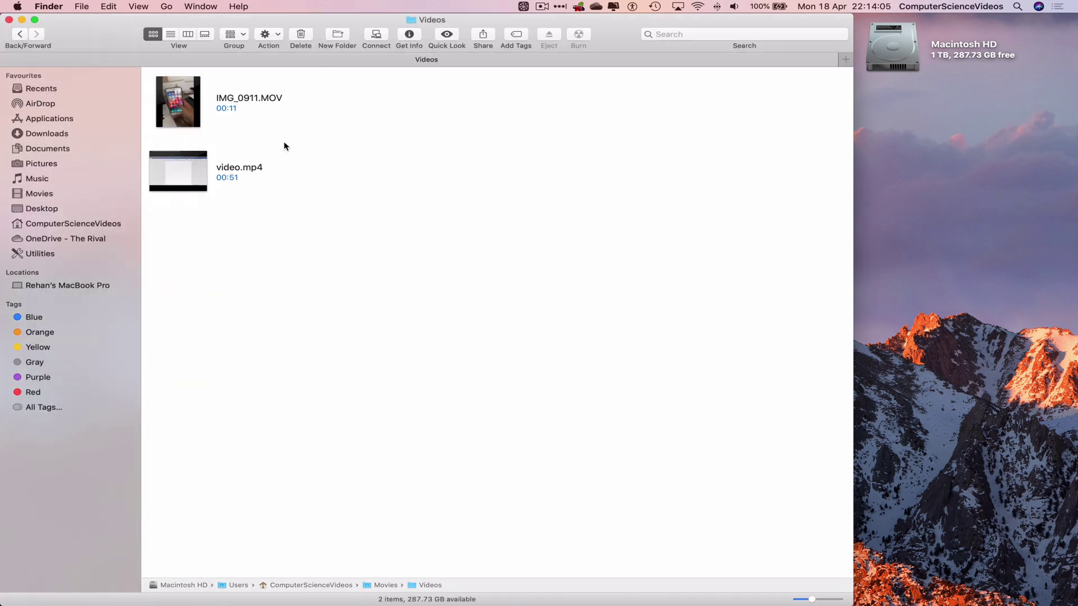
left_click(205, 180)
right_click(205, 181)
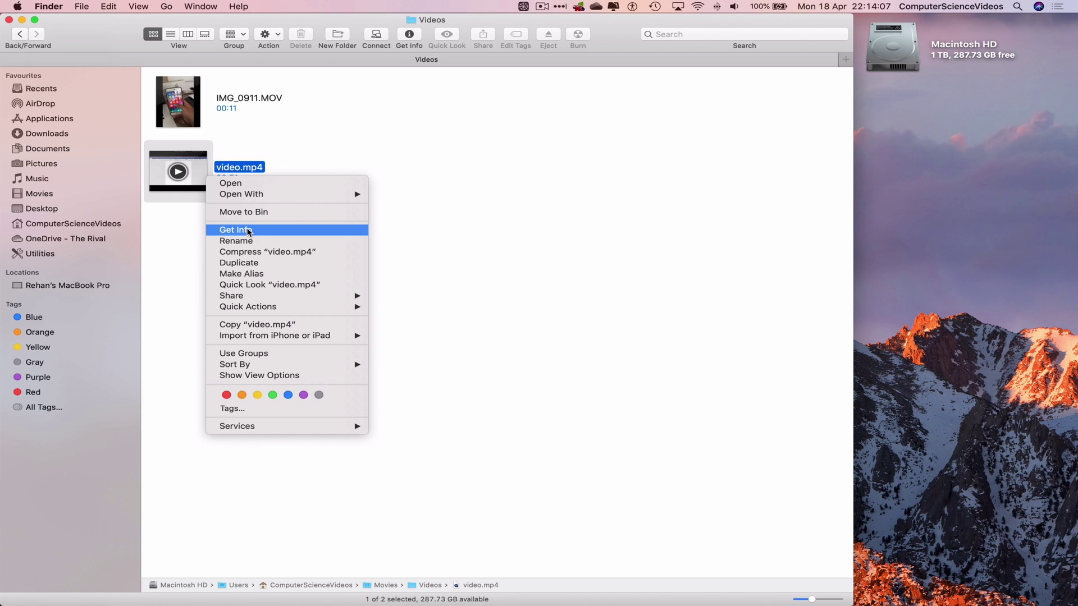
left_click(224, 228)
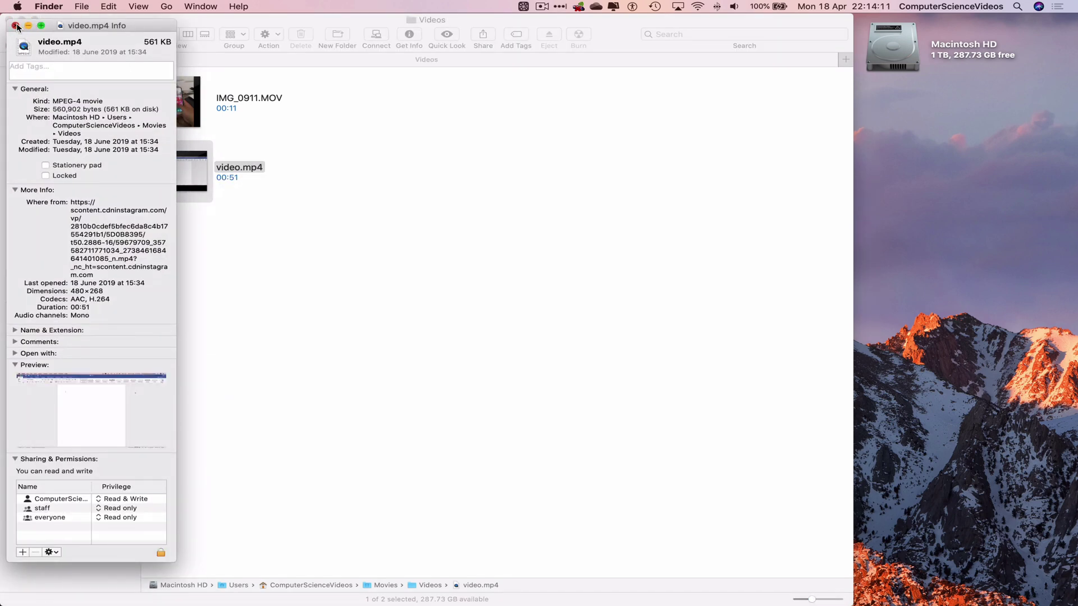
left_click(15, 26)
left_click(404, 200)
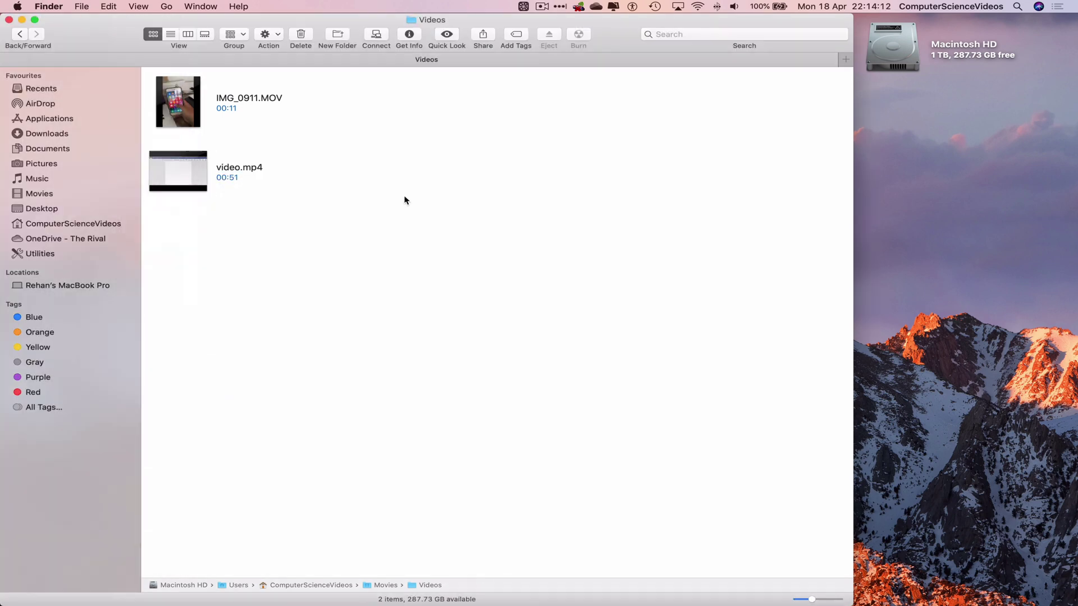
Copy video.mp4, close the Videos window, and paste it onto the desktop.
right_click(203, 182)
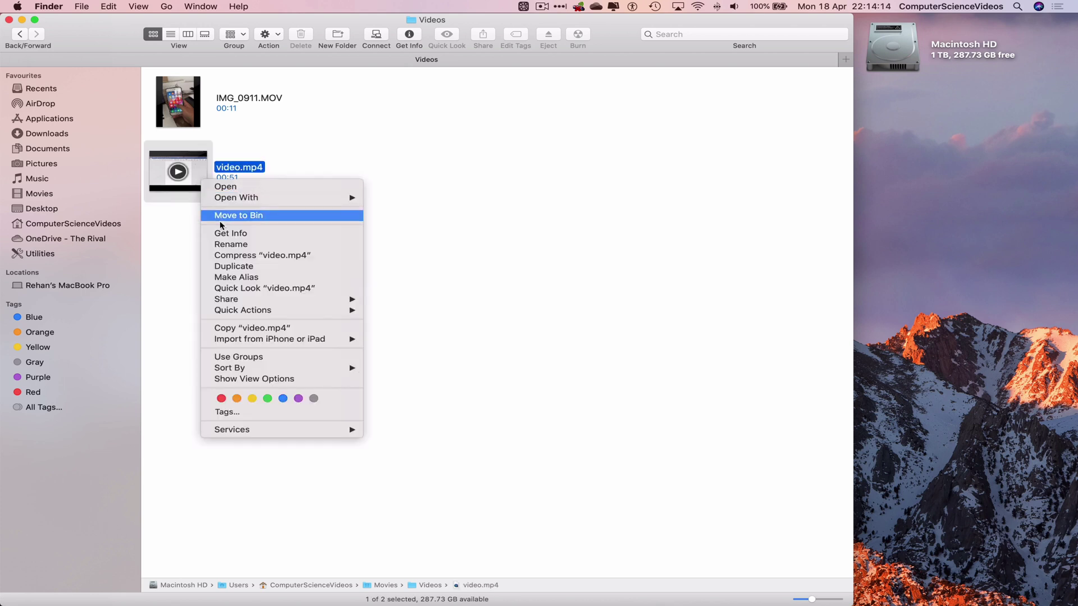
left_click(255, 328)
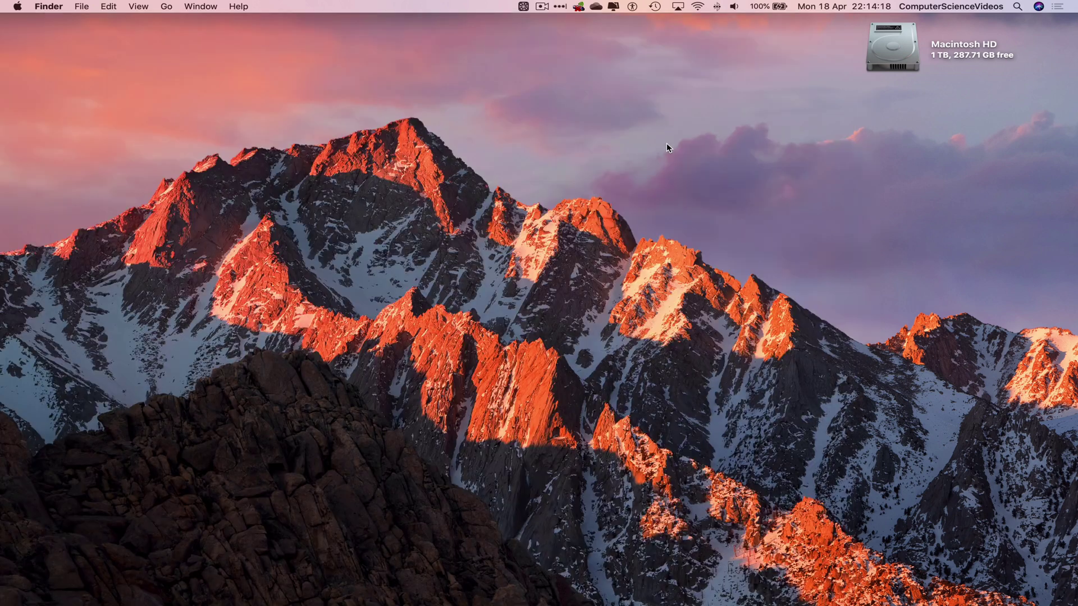
left_click(8, 19)
right_click(666, 142)
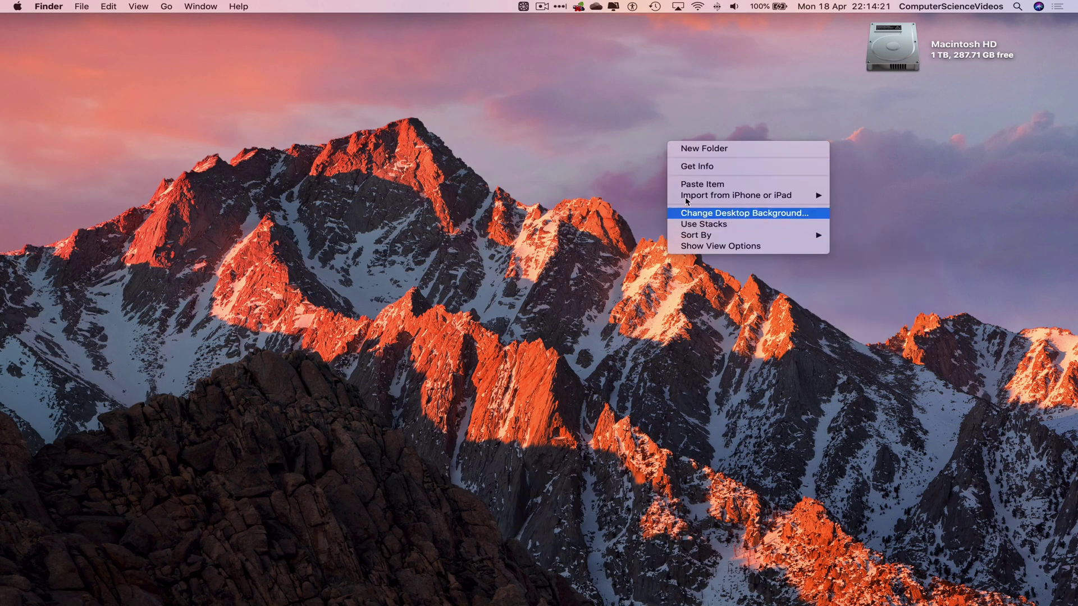
left_click(642, 117)
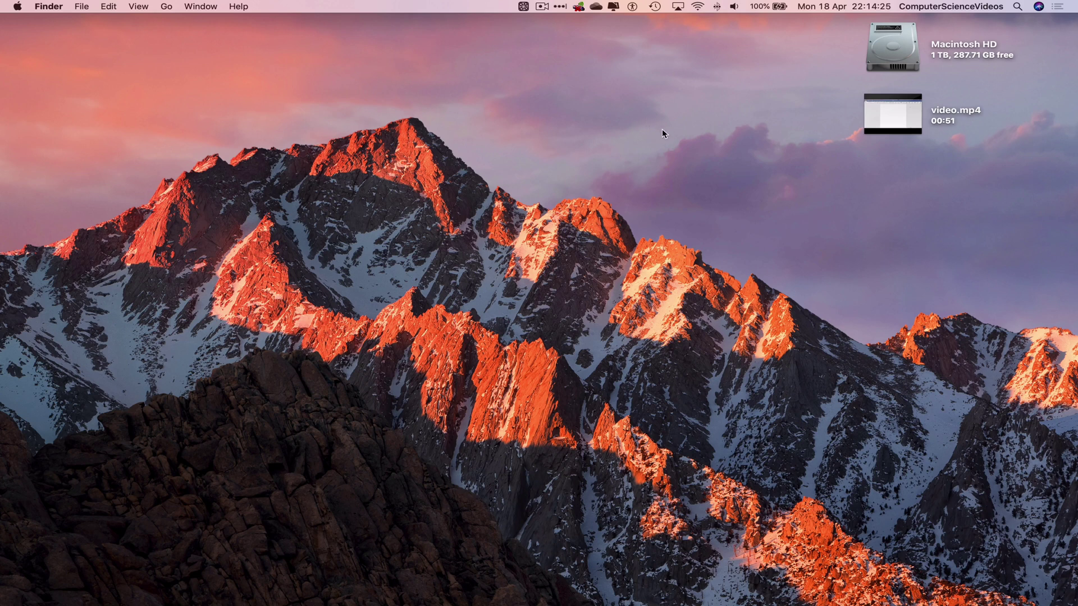
mouse_move(564, 587)
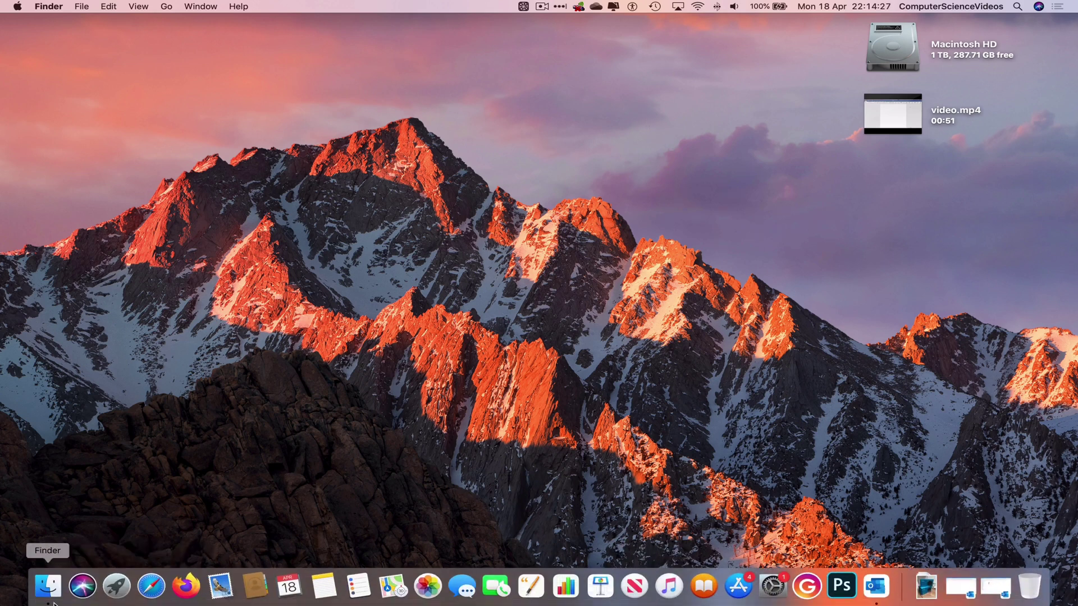
Back in Outlook, address the new message to the contact suggested by autocomplete.
left_click(875, 587)
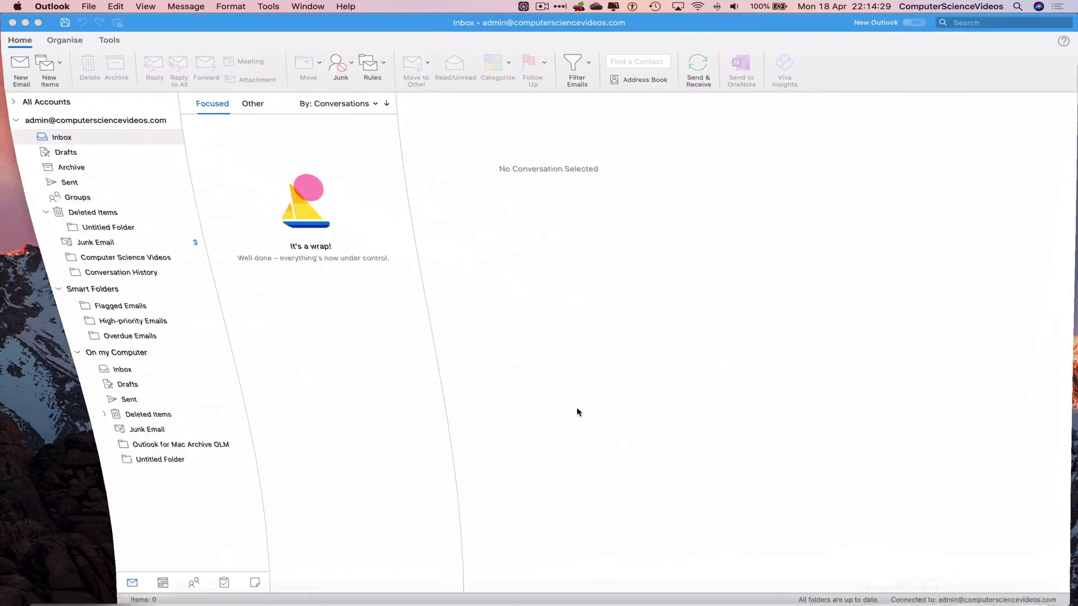
mouse_move(765, 595)
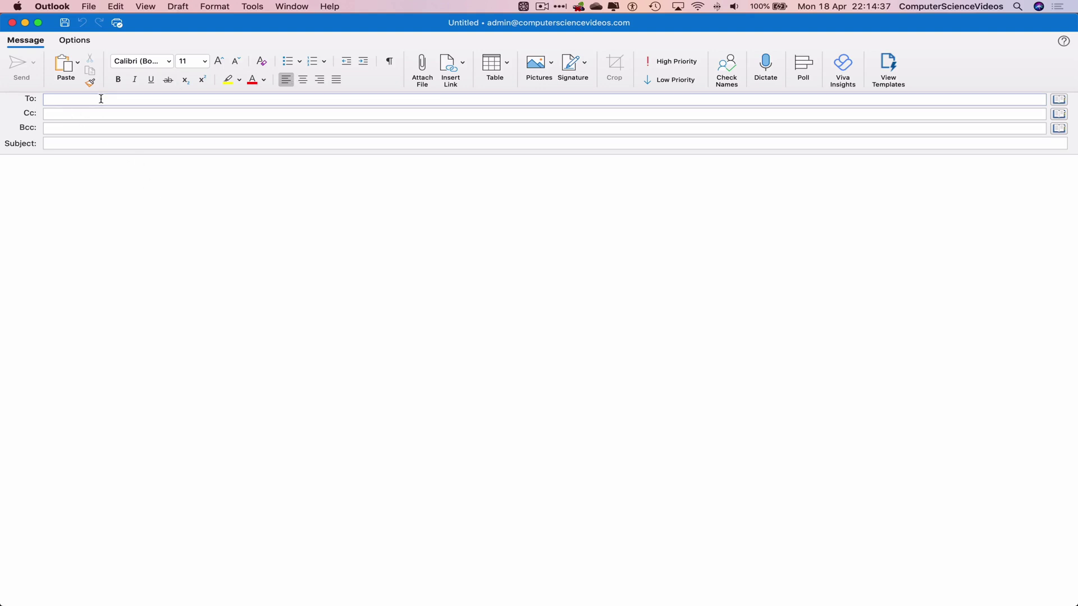
left_click(101, 99)
type("@com")
key("super+a")
key("Left")
type("rehan")
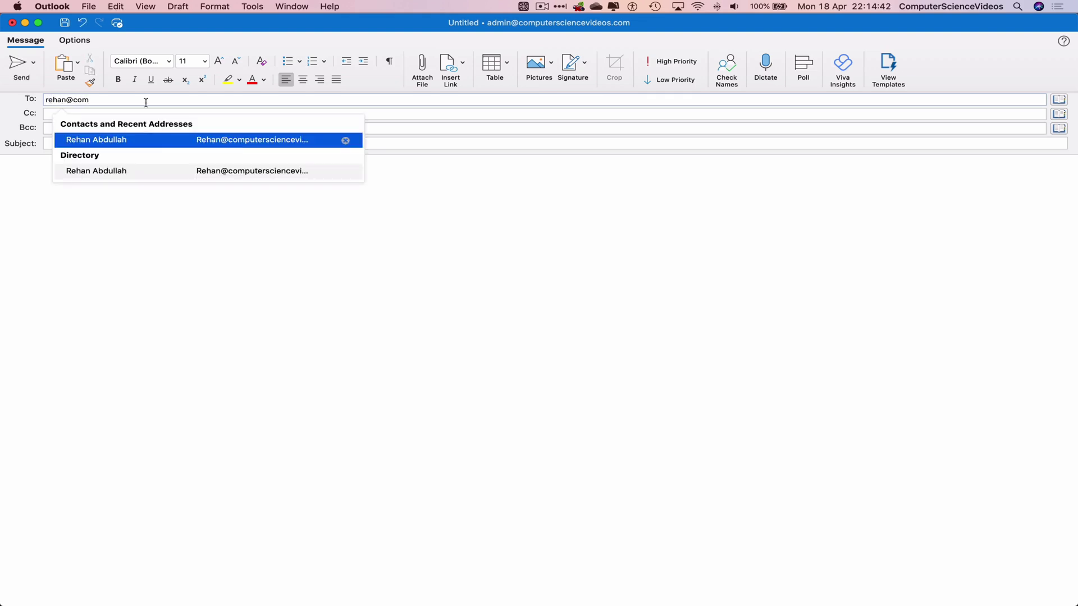
left_click(236, 141)
Enter subject 'Video' and write a greeting plus 'Please see the attached video.'.
left_click(94, 145)
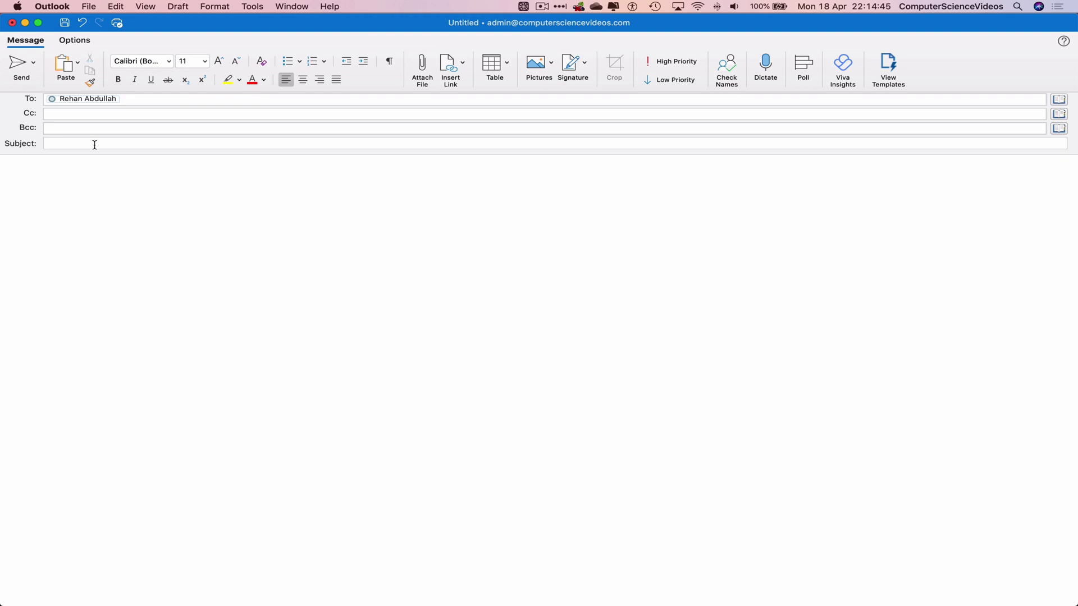
type("Video")
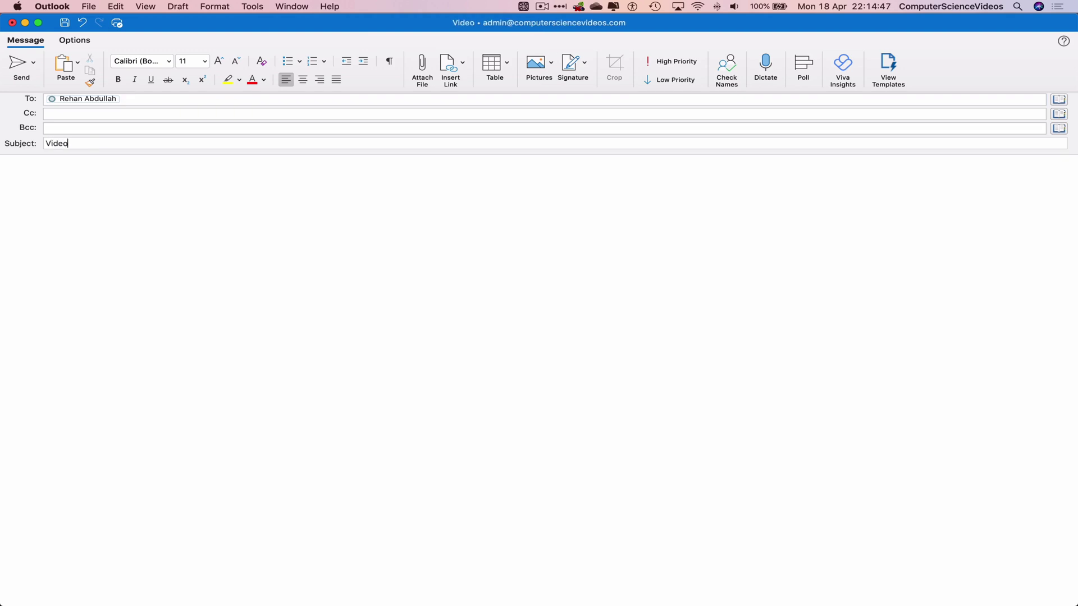
left_click(118, 247)
type("Dear Rehan,")
key("Return")
key("Return")
type("pl")
key("BackSpace")
key("BackSpace")
type("Pl")
key("BackSpace")
type("lease see the attach")
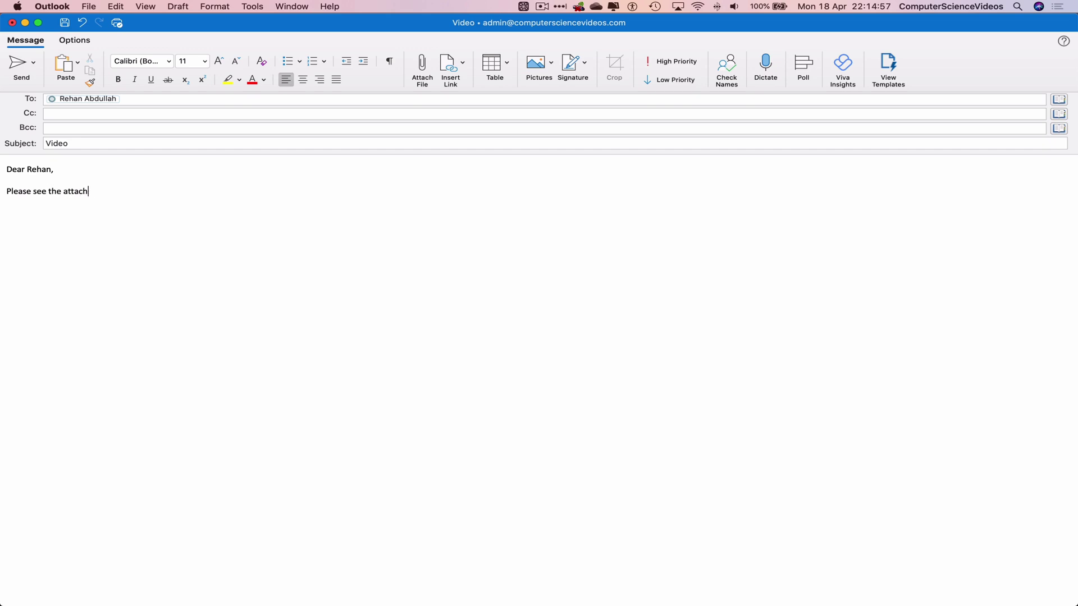
type("ed video.")
Add the 'Kind regards,' sign-off below the body text.
key("Return")
key("Return")
type("Kind regards")
key("BackSpace")
key("BackSpace")
key("BackSpace")
key("BackSpace")
key("BackSpace")
type("gards,")
key("Return")
key("Return")
Insert the Admin signature, attach video.mp4 (547.8 KB) from the Desktop, and send.
left_click(585, 66)
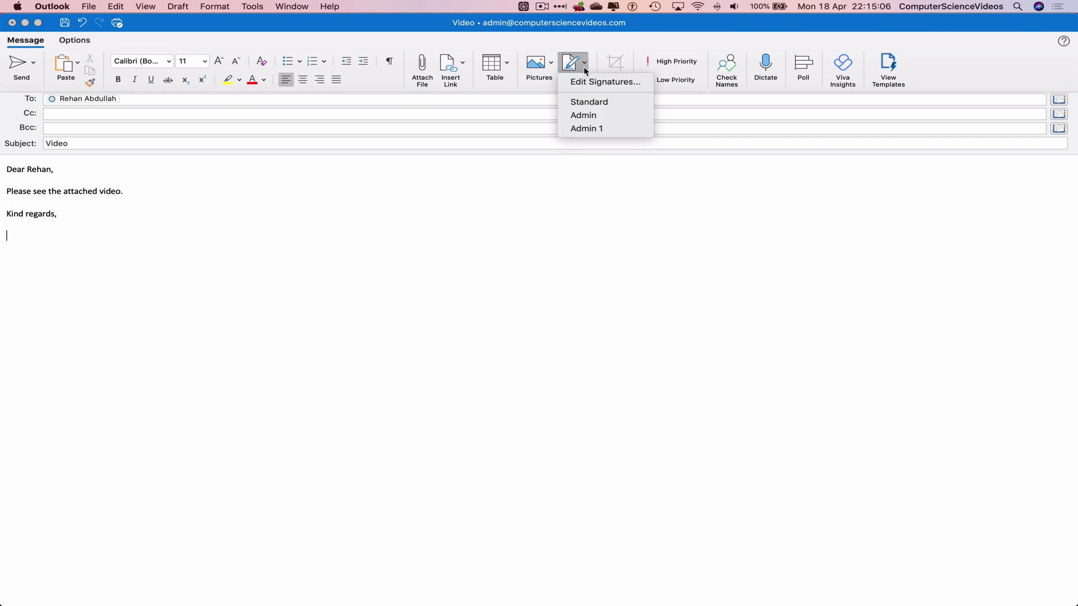
left_click(587, 130)
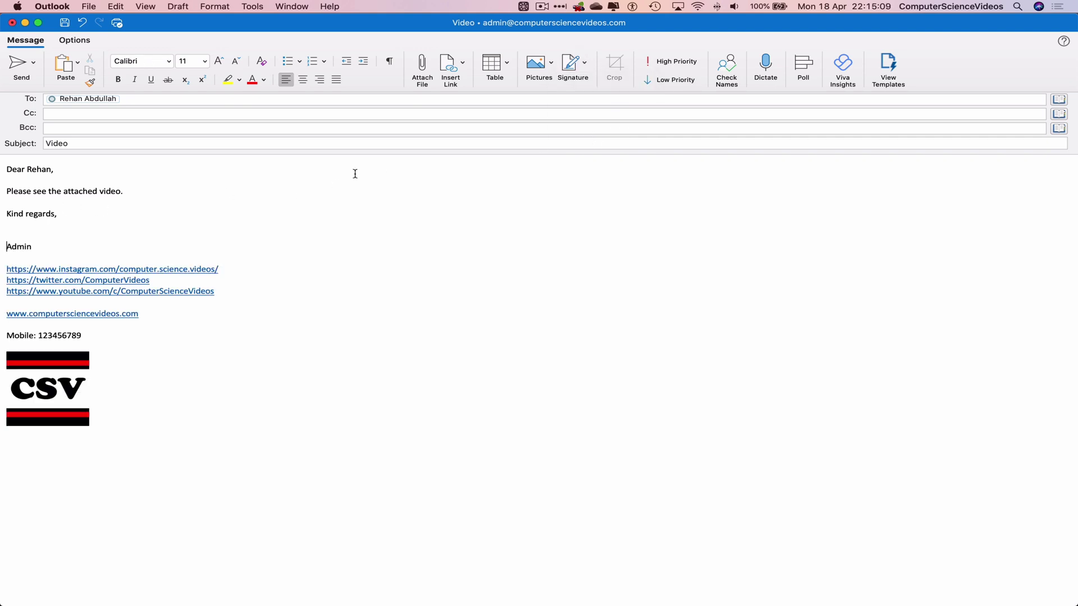
left_click(424, 71)
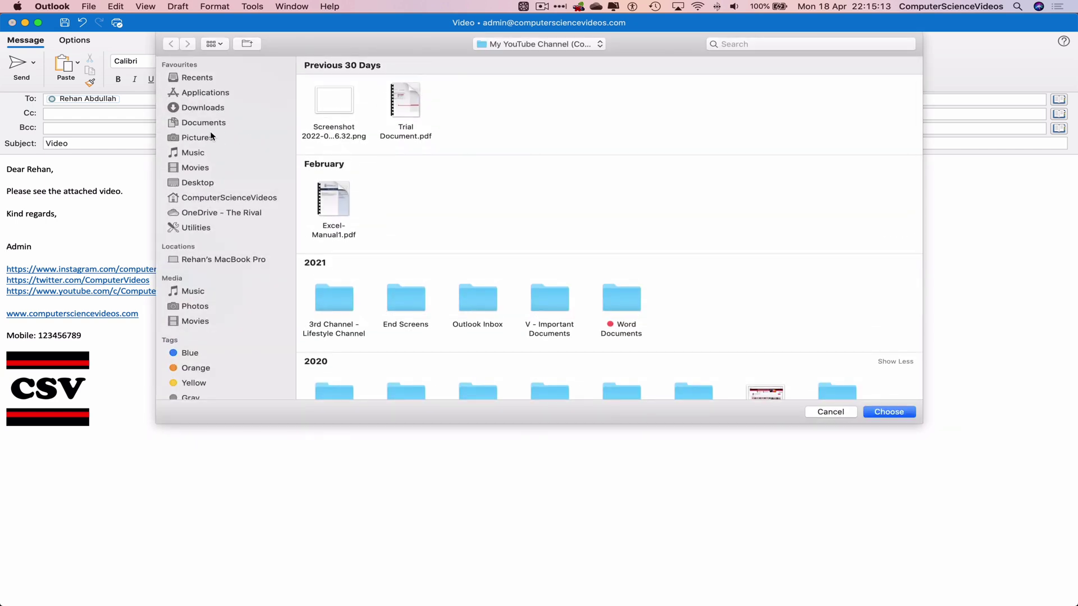
left_click(200, 183)
left_click(339, 110)
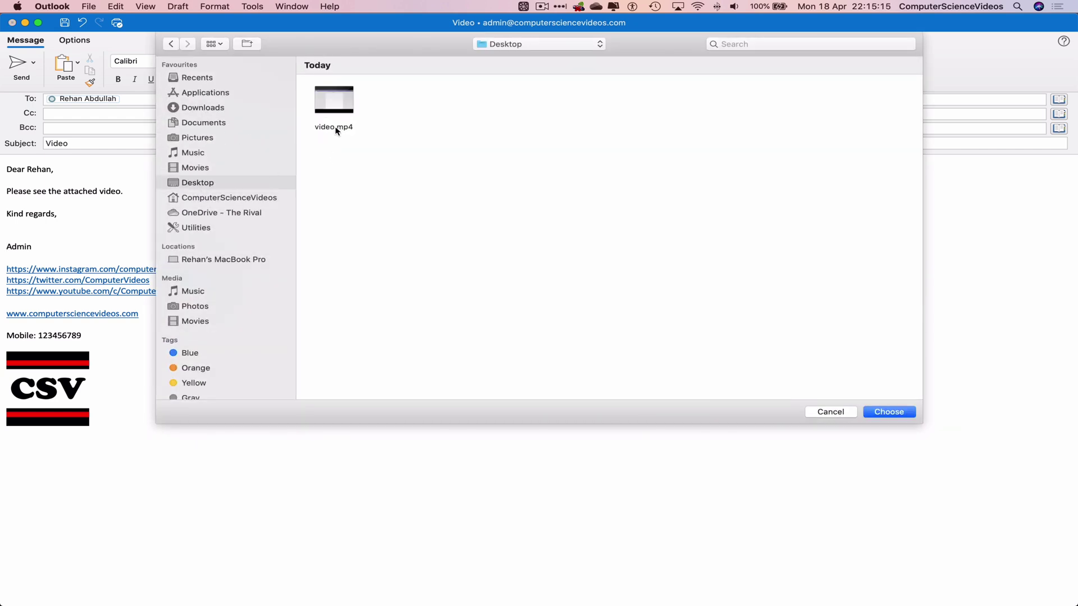
left_click(904, 413)
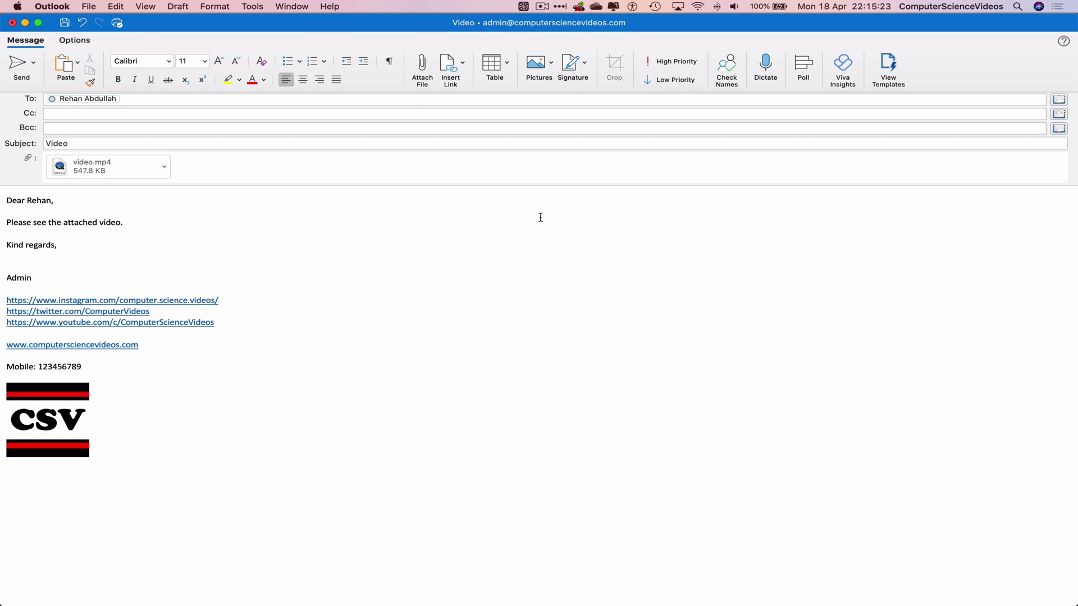
left_click(14, 64)
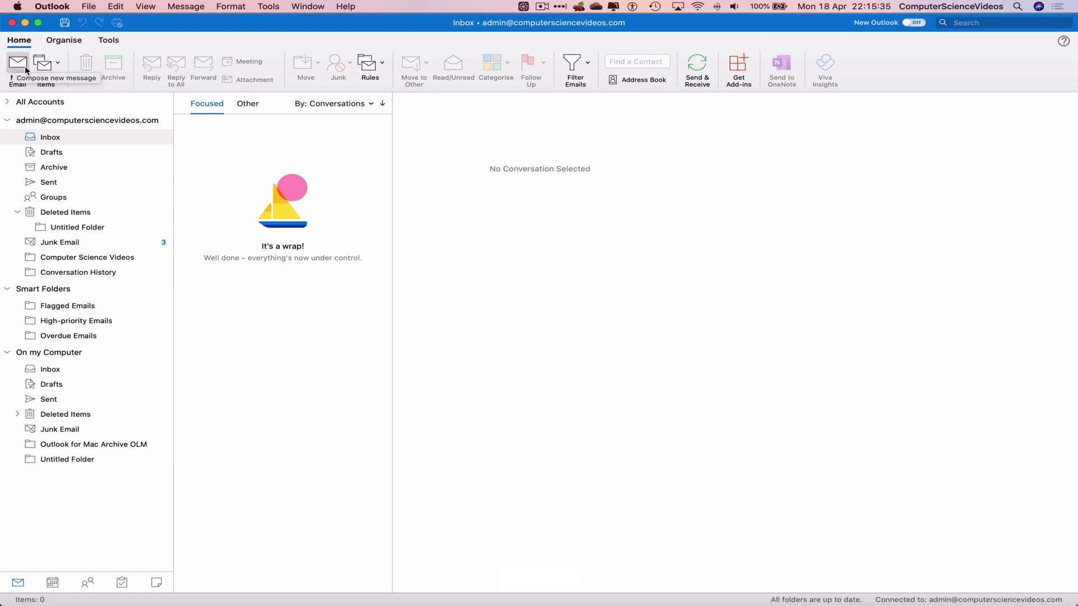
Check the Video message in the Sent folder, then quit Outlook.
left_click(61, 183)
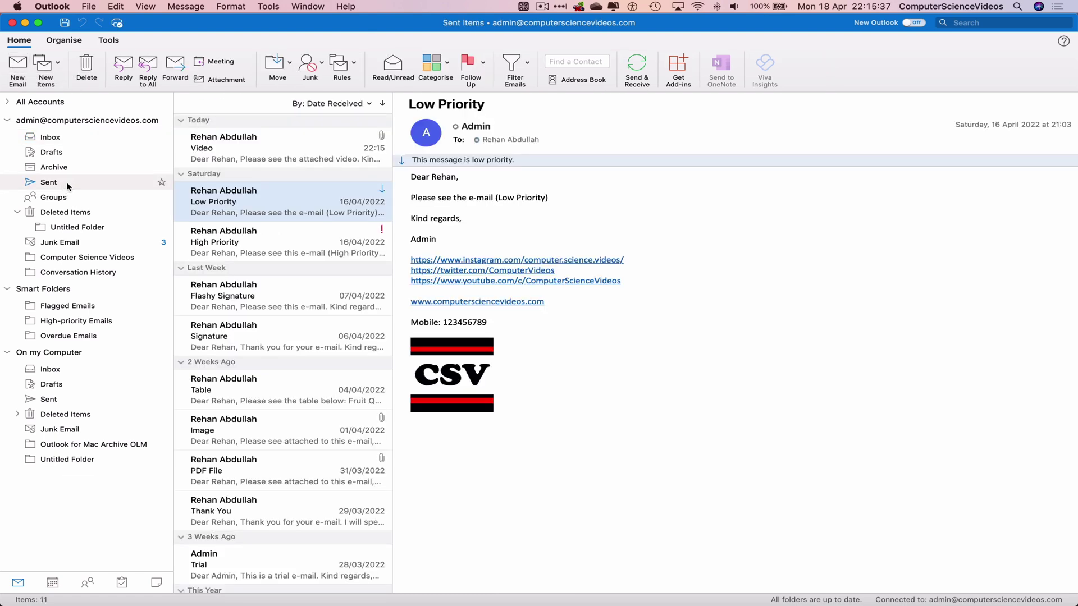
left_click(270, 145)
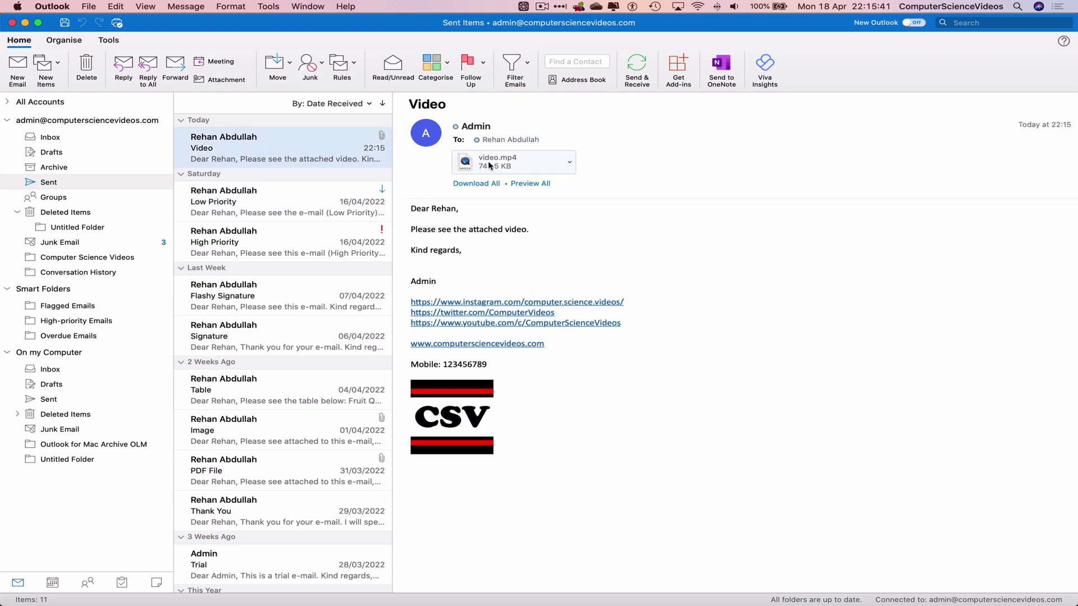
left_click(50, 7)
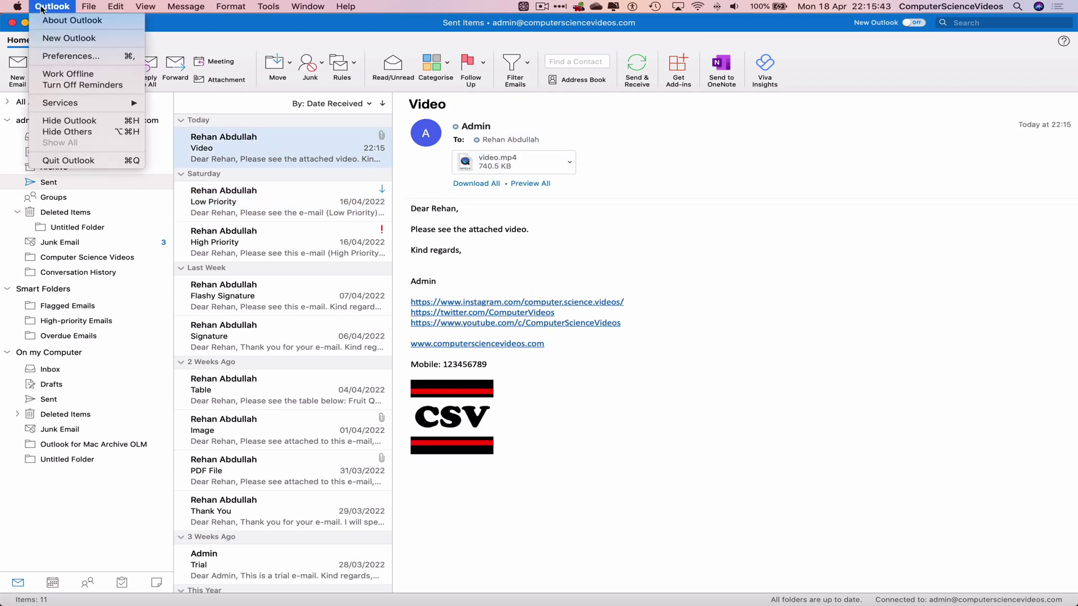
left_click(74, 158)
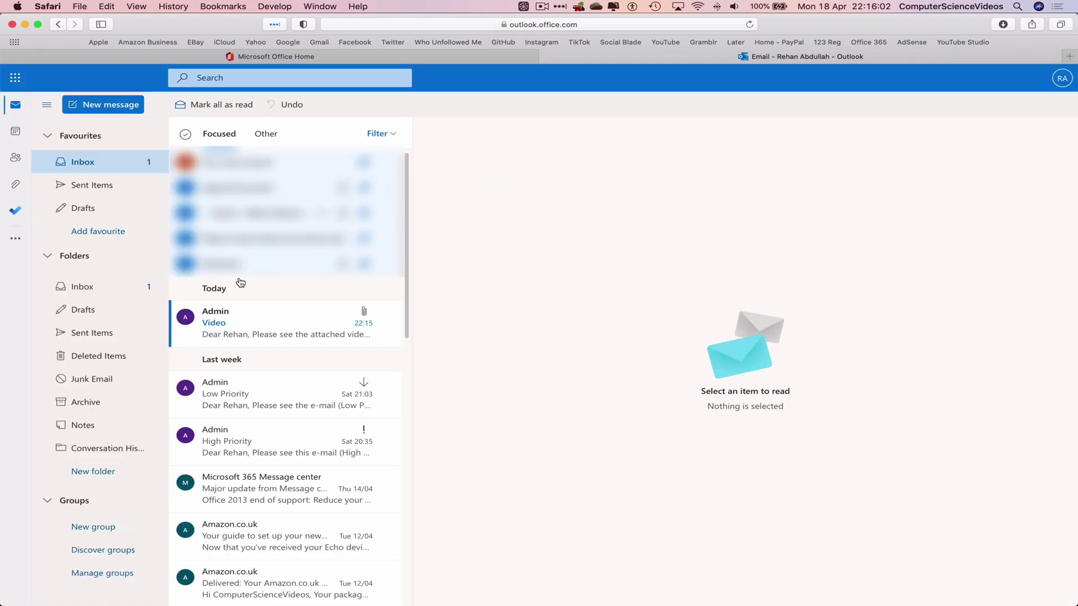
Open the received Video email in Safari, preview video.mp4, then close the viewer.
left_click(276, 327)
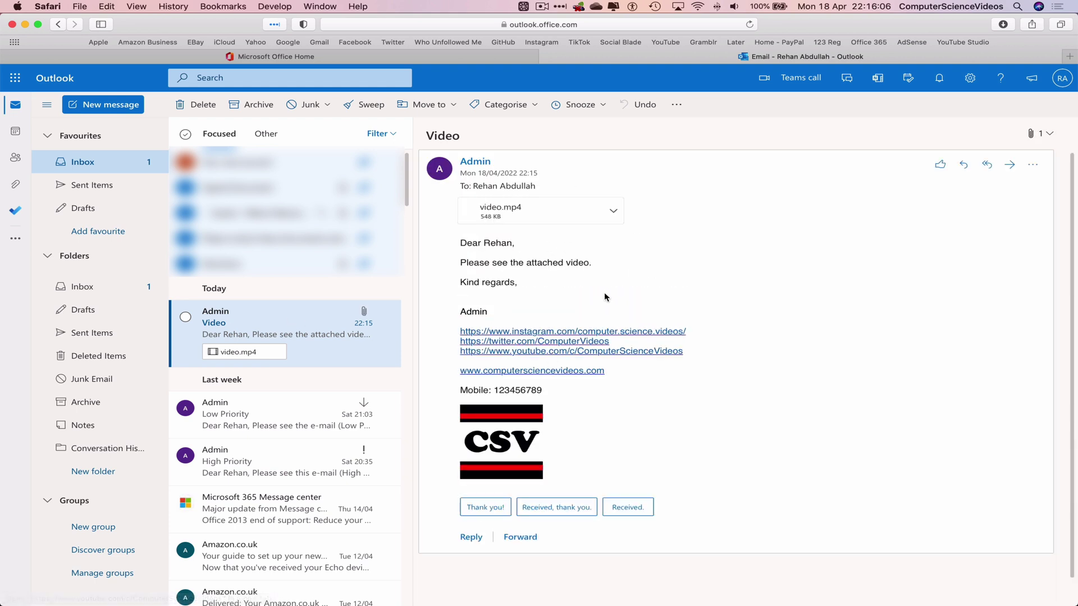
left_click(553, 215)
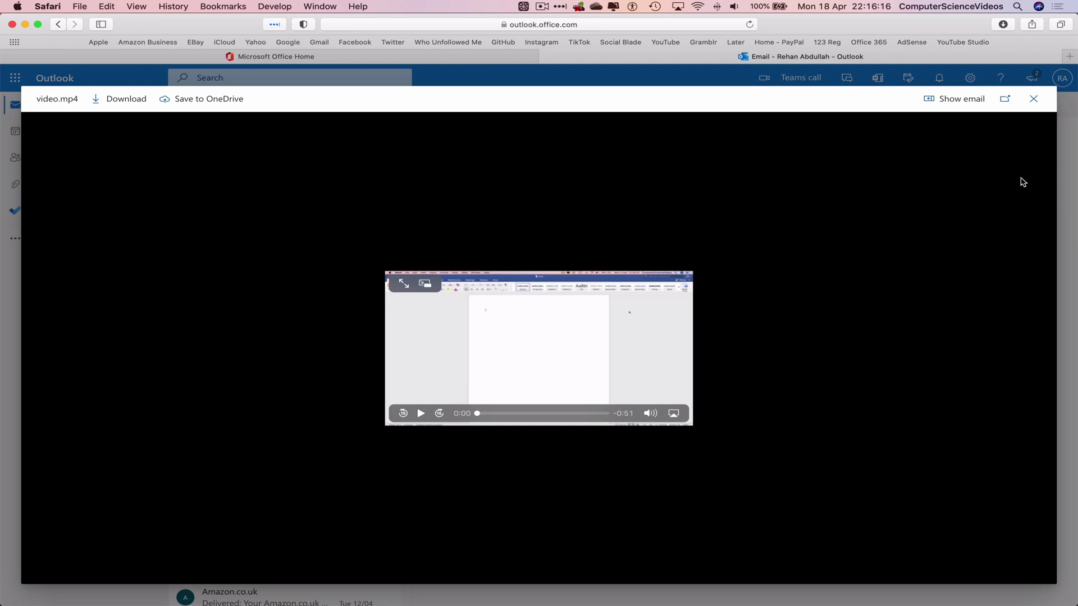
left_click(1033, 99)
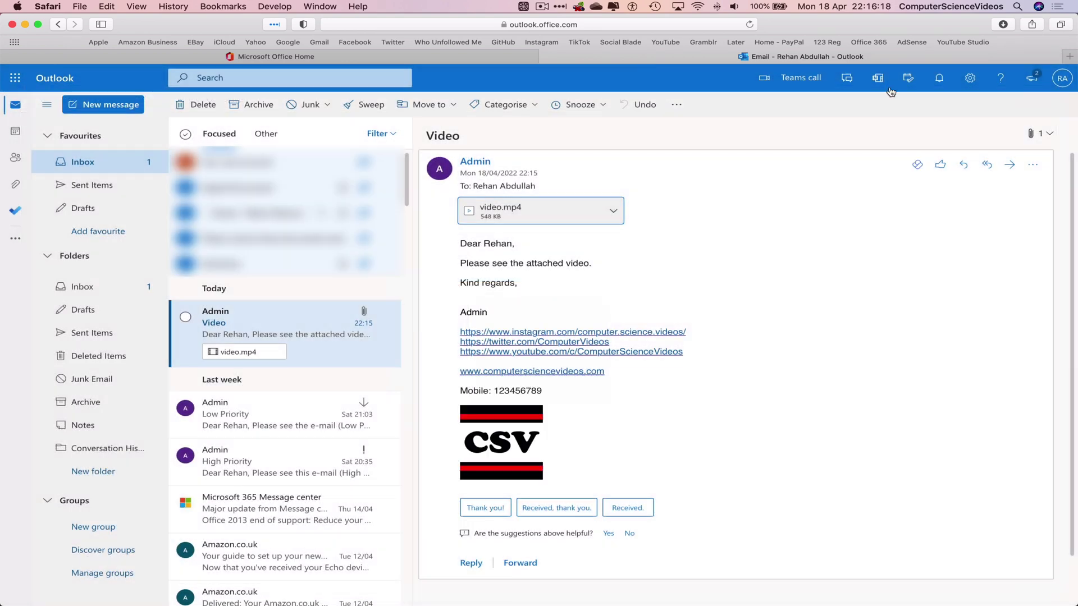
left_click(47, 6)
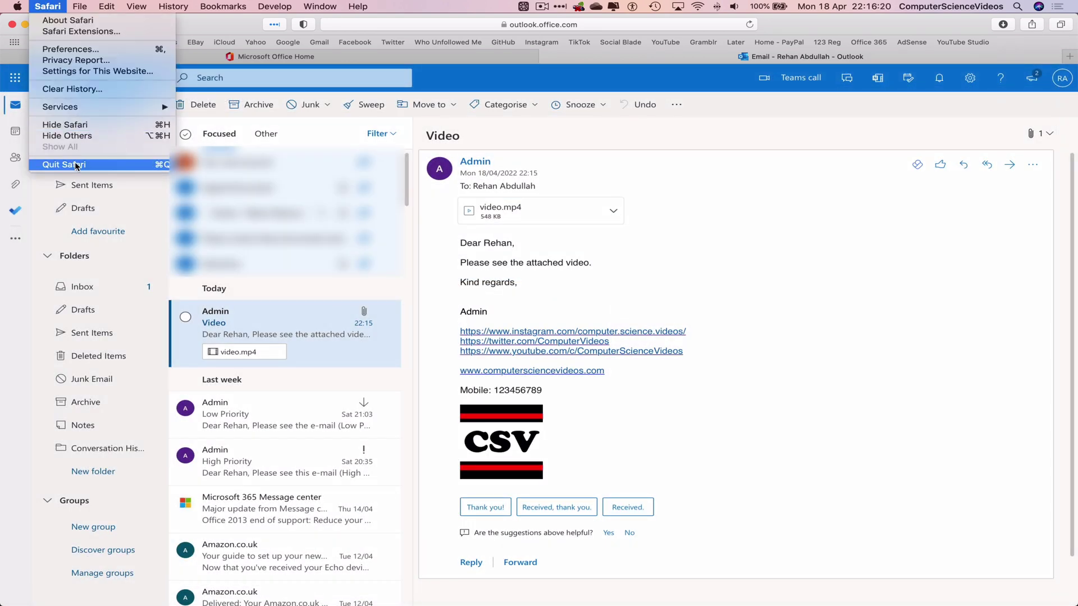
Quit Safari to return to the Finder desktop with video.mp4.
left_click(266, 190)
key("super+h")
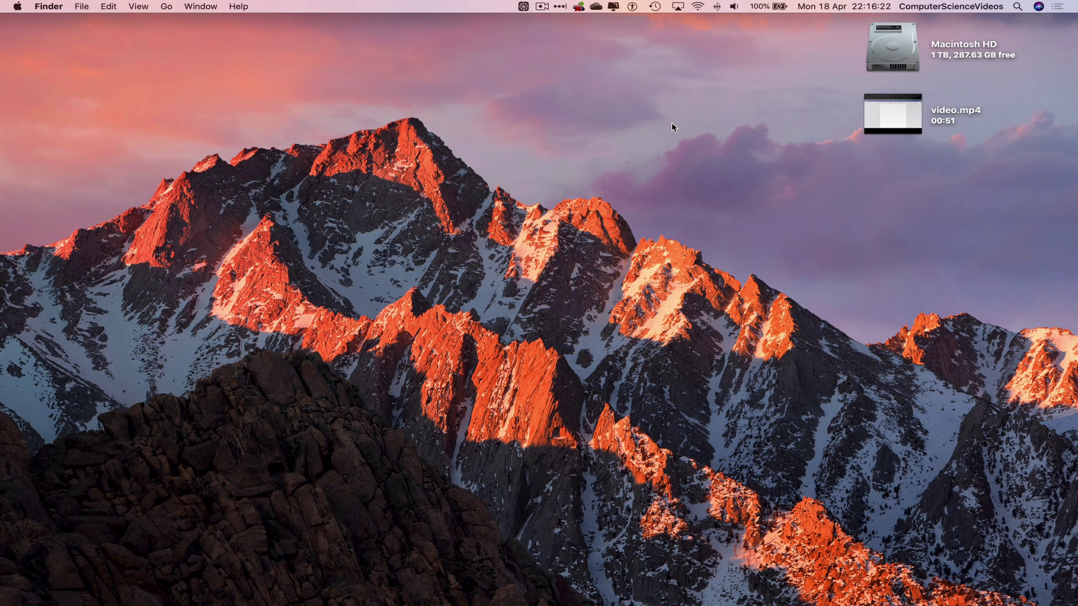